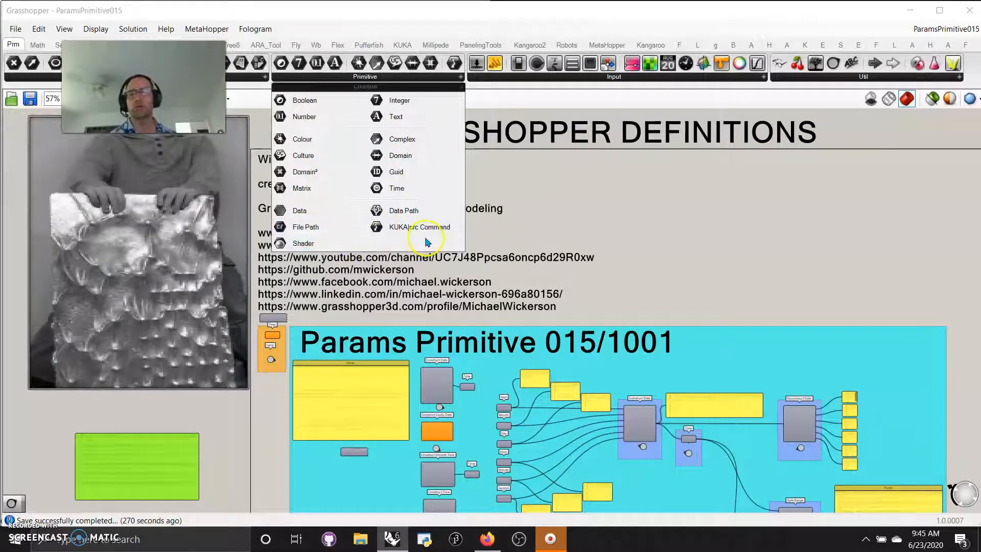
- Place a Shader parameter in the blank area beside the contact text and read its help description down to the image channels
click(303, 244)
click(658, 228)
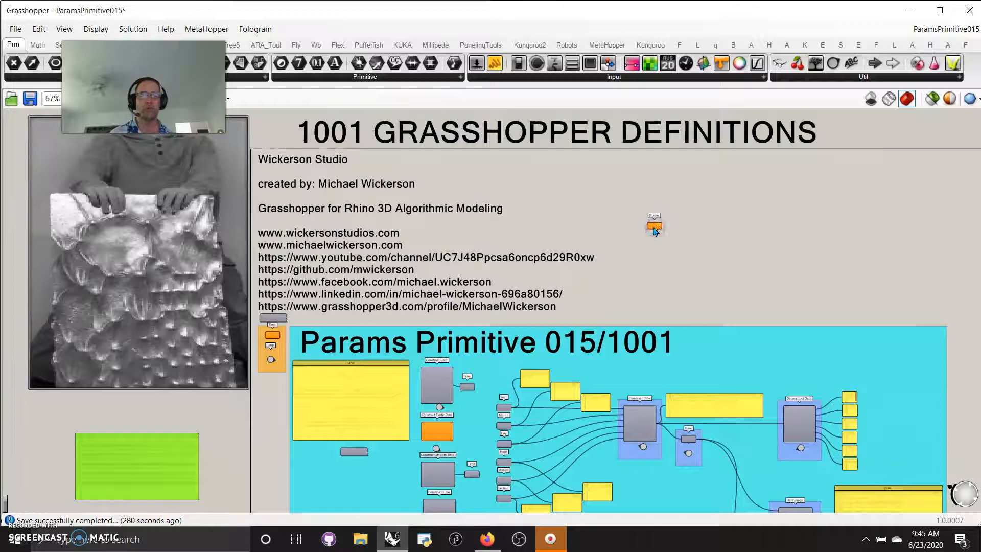
scroll(655, 231, up, 4)
right_click(656, 232)
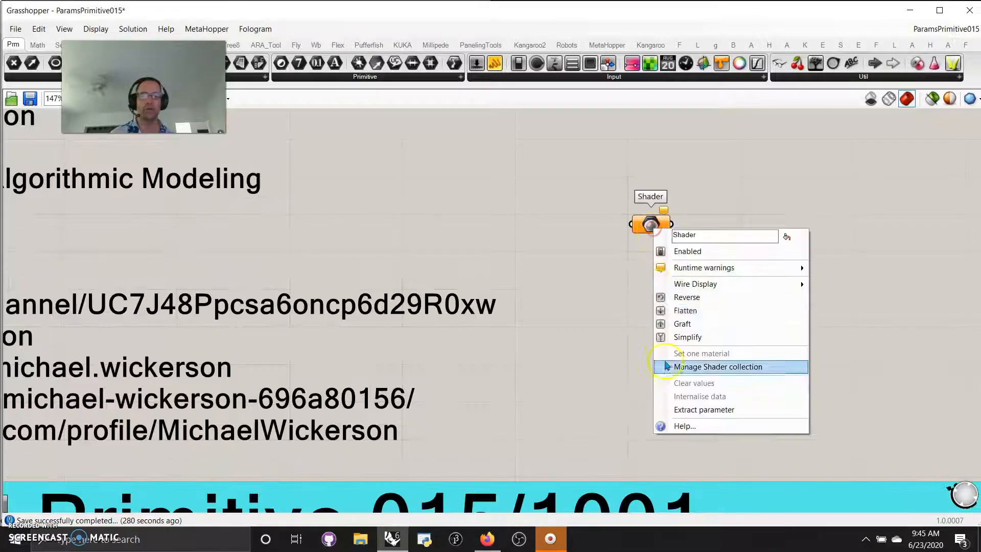
click(681, 423)
scroll(657, 377, down, 10)
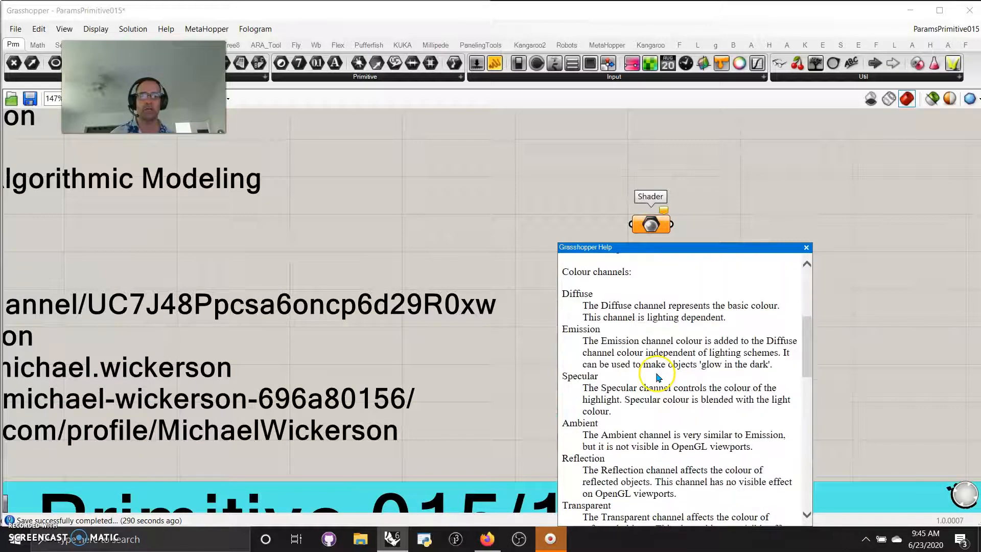
scroll(656, 377, down, 10)
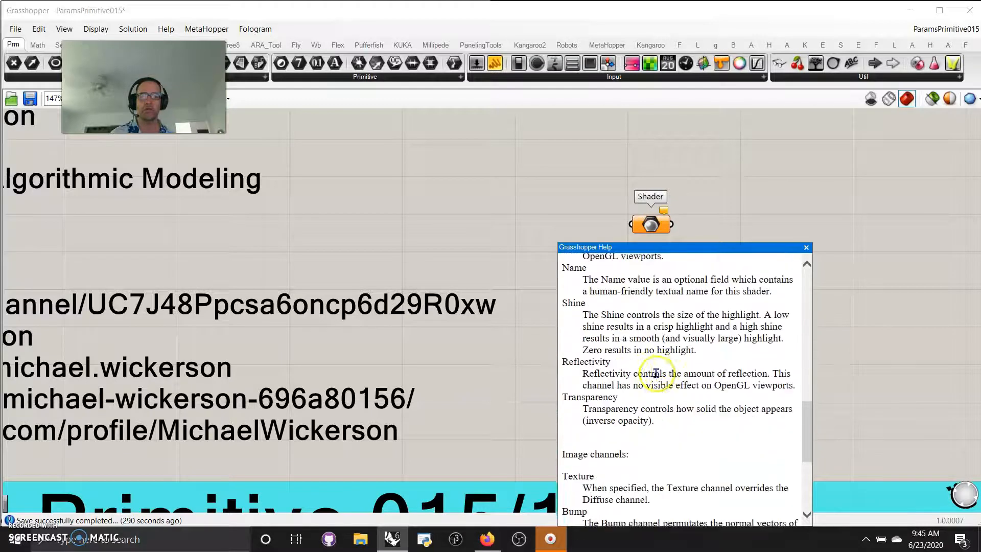
scroll(658, 377, down, 1)
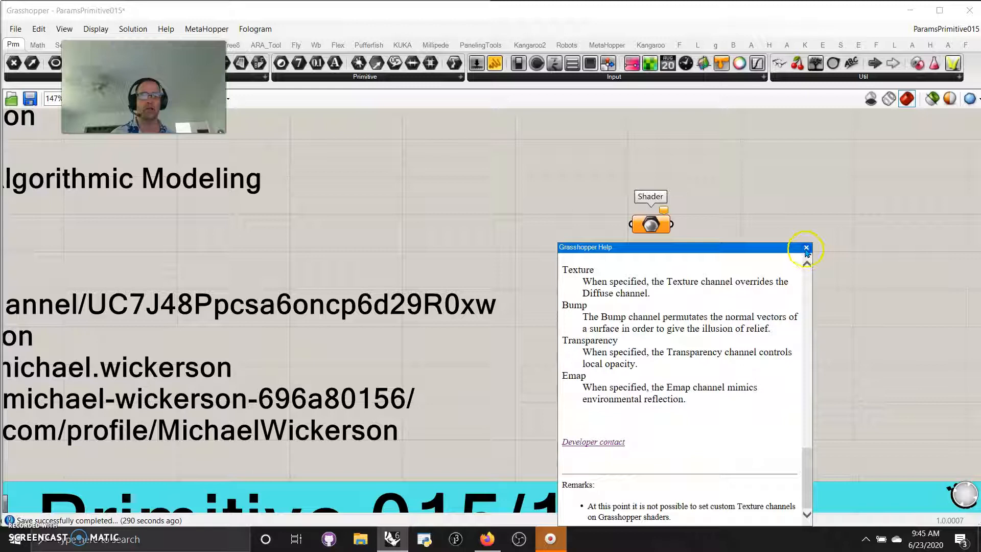
click(805, 248)
- Delete the Shader parameter from the canvas
click(658, 223)
key(Delete)
right_drag(304, 202, 606, 279)
scroll(715, 246, down, 4)
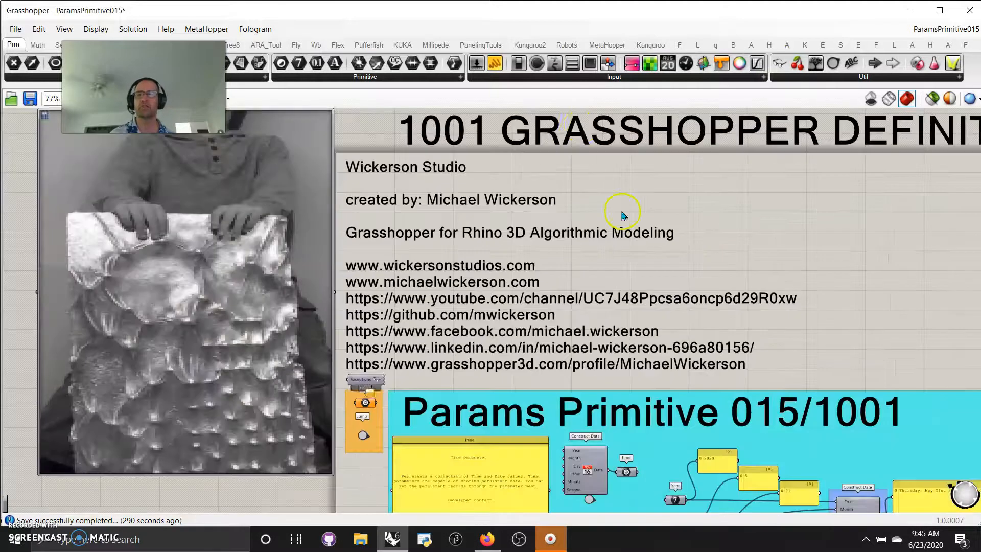
click(582, 78)
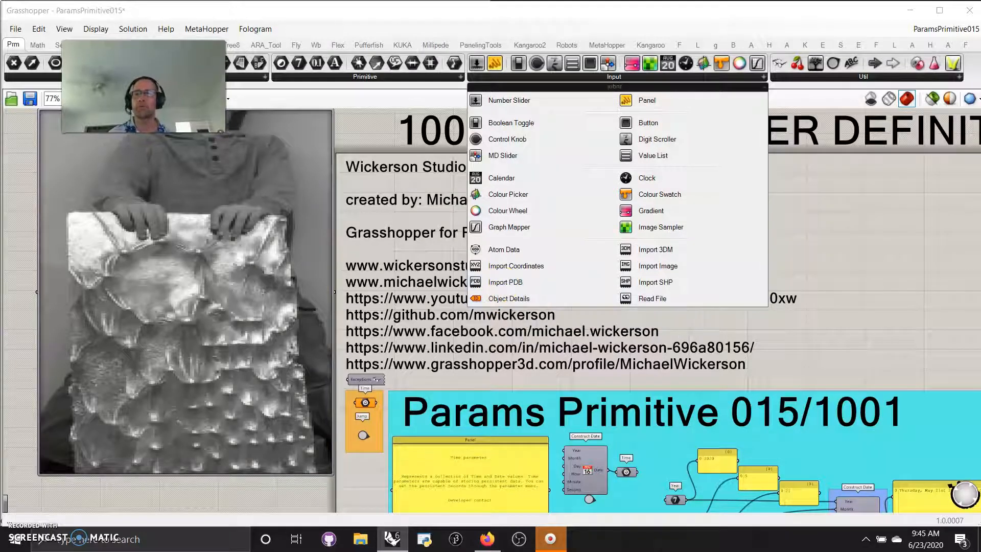
click(830, 197)
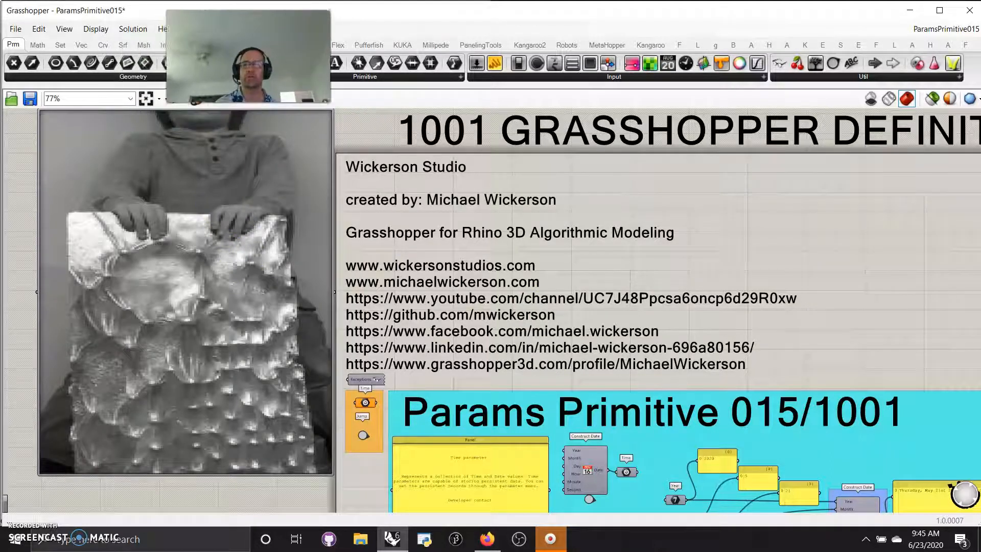
- Read the Time parameter description and remarks in the yellow notes panel below the Params Primitive title
right_drag(410, 270, 387, 174)
scroll(380, 273, up, 5)
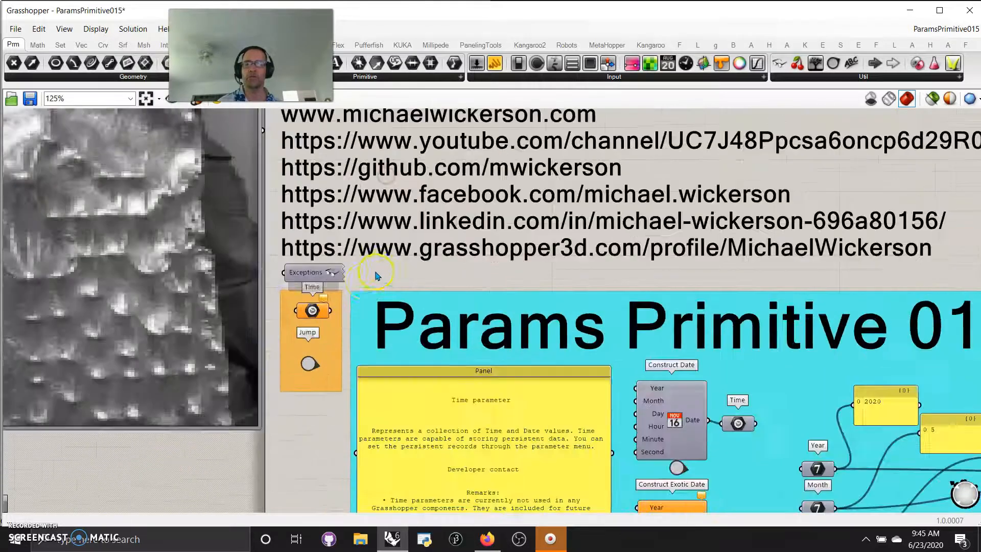
right_drag(401, 275, 366, 187)
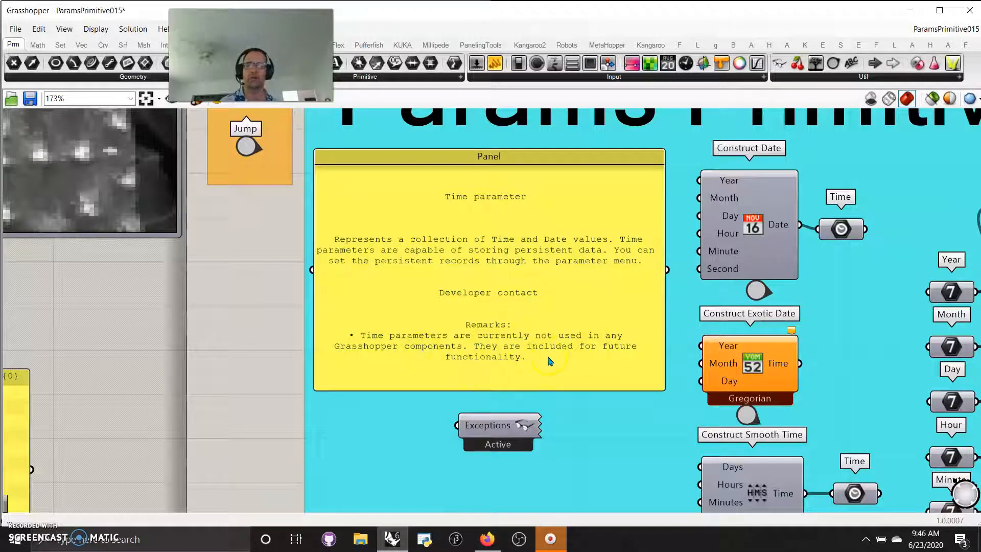
right_drag(598, 433, 405, 373)
- Look through the Math Time components and inspect the Time parameter connected to the unwired Construct Date component
click(38, 47)
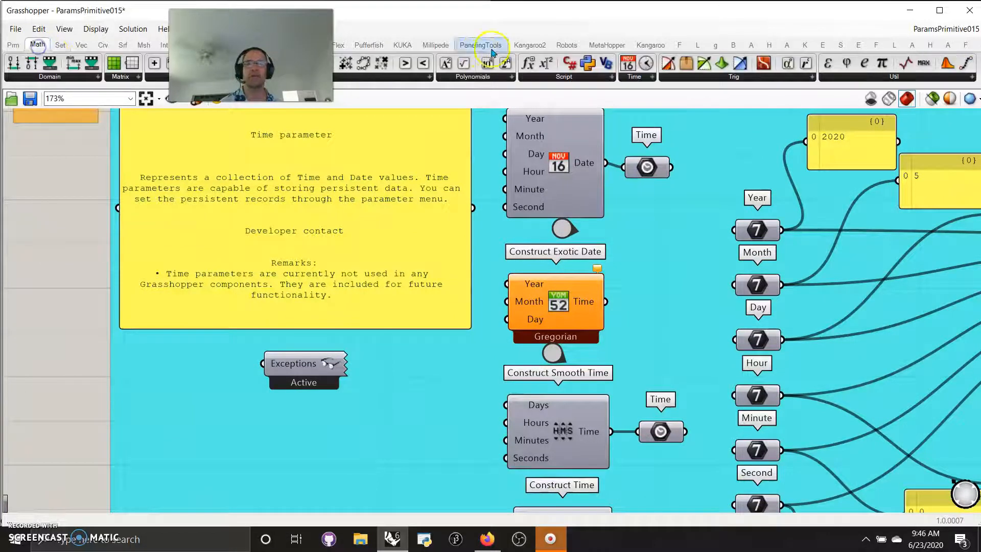
click(635, 76)
scroll(649, 291, down, 5)
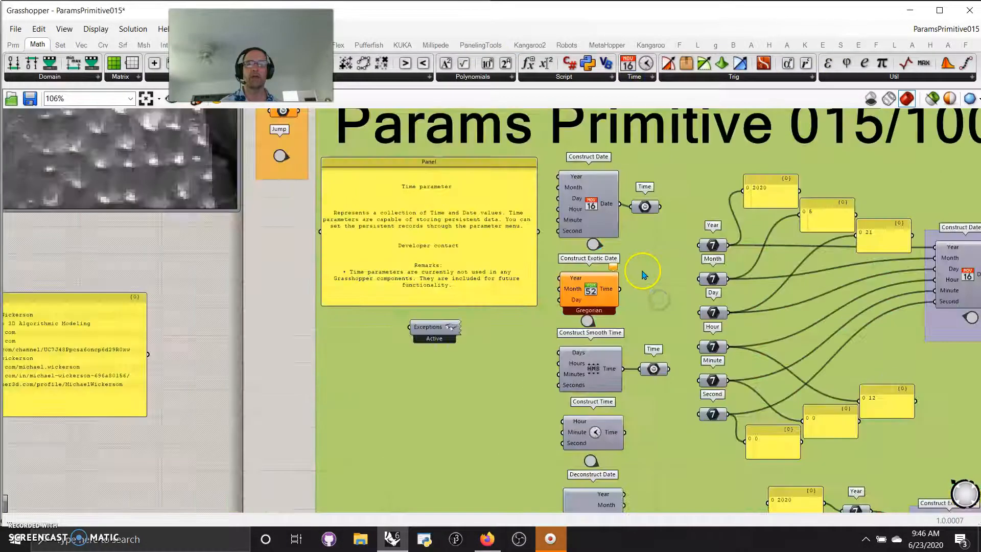
right_drag(646, 284, 623, 199)
scroll(622, 198, up, 5)
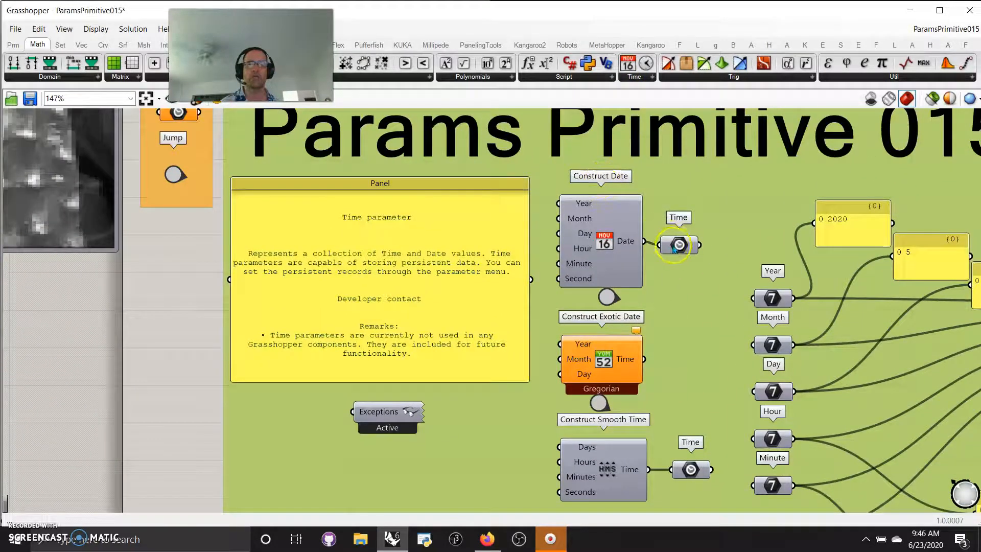
click(679, 245)
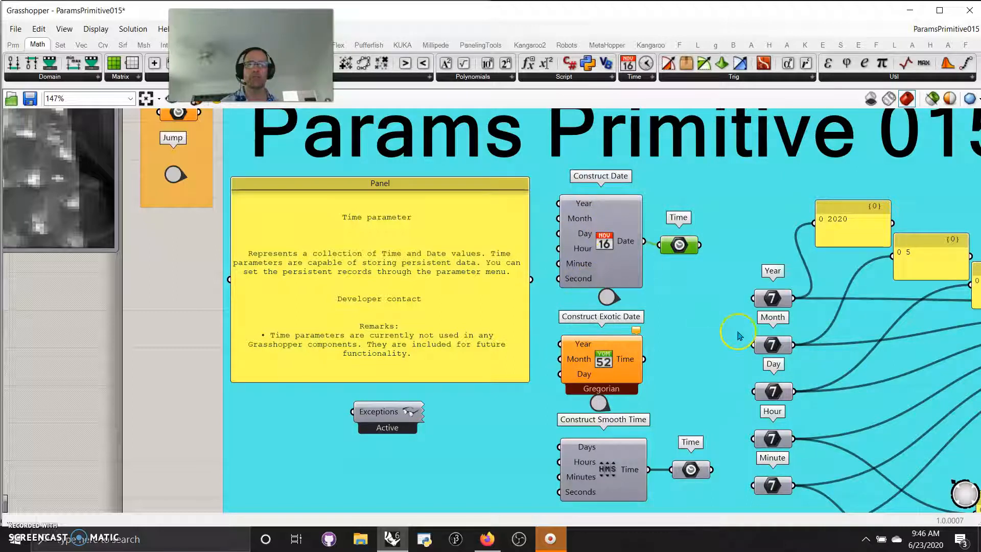
- Jump to the wired Construct Date example and examine its date inputs and outputs, continuing to the Construct Exotic Date example
click(619, 297)
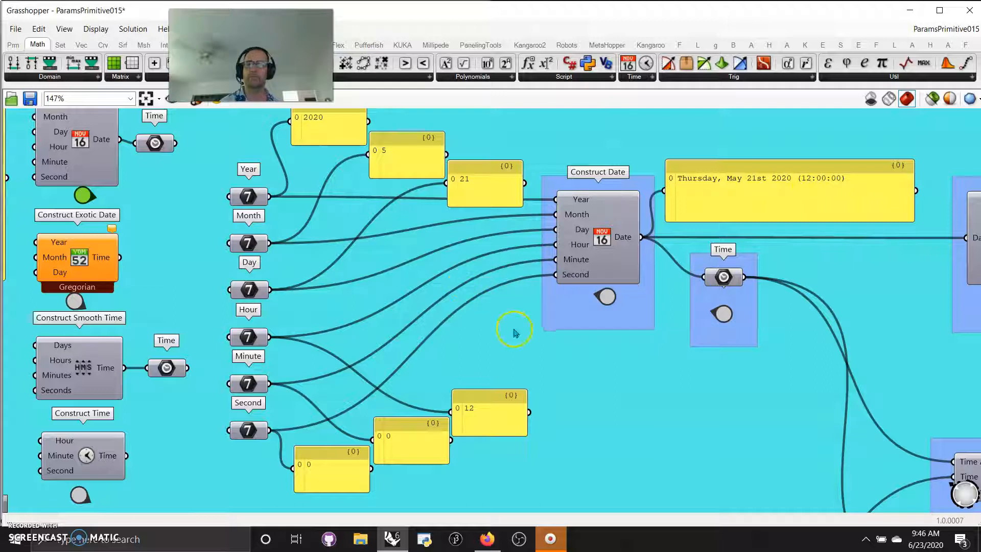
scroll(491, 322, down, 2)
right_drag(448, 314, 529, 322)
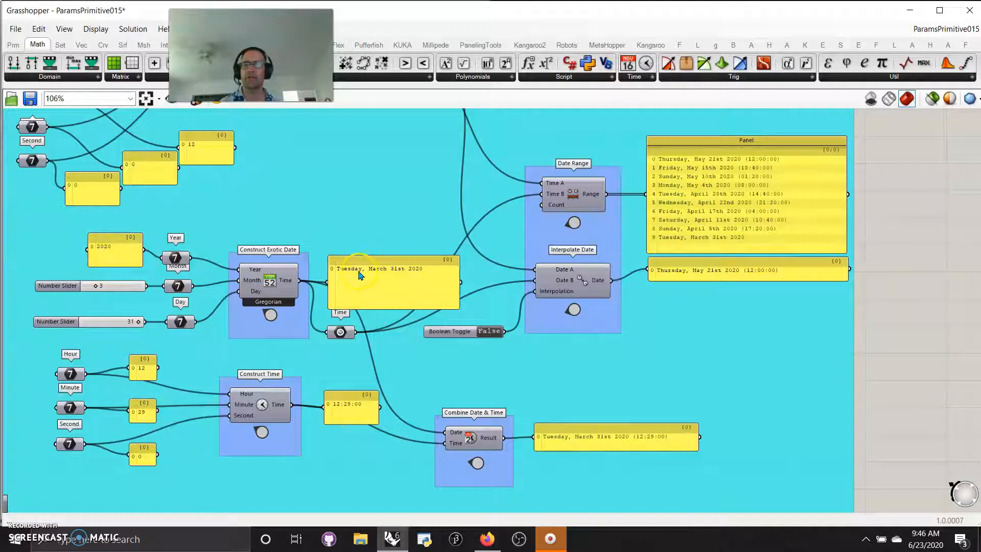
scroll(360, 276, up, 2)
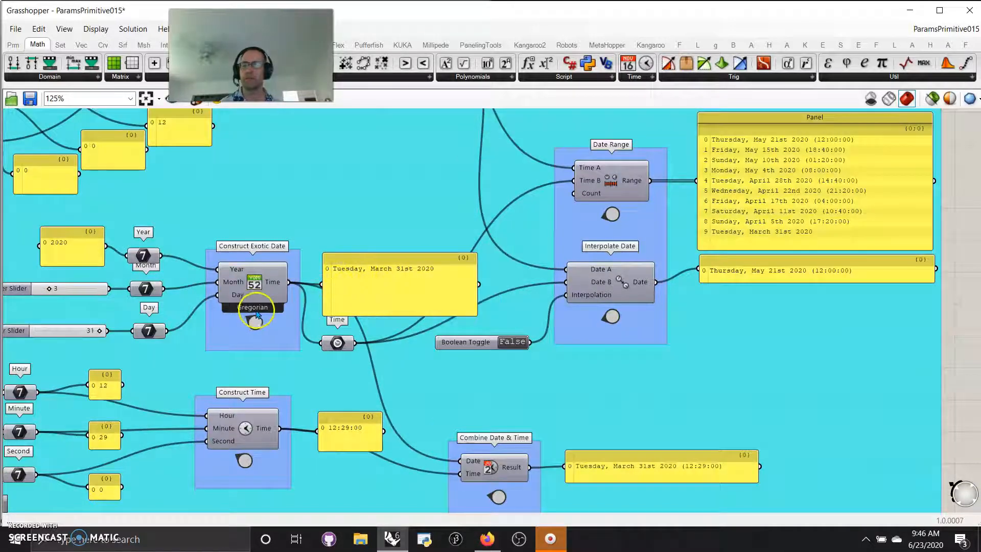
- Switch the wired Construct Exotic Date component to the Chinese (LS) calendar and back to Gregorian
click(255, 285)
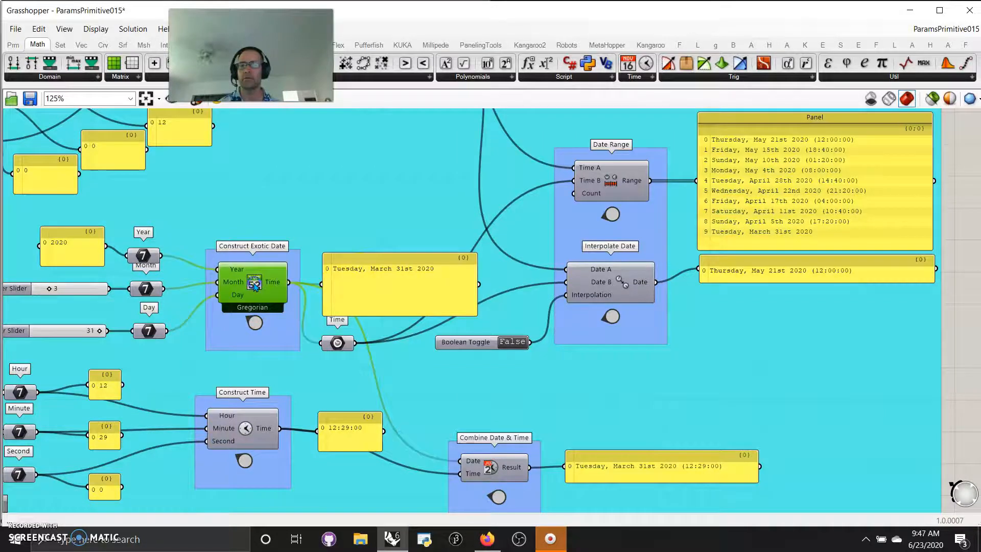
double_click(254, 283)
click(244, 300)
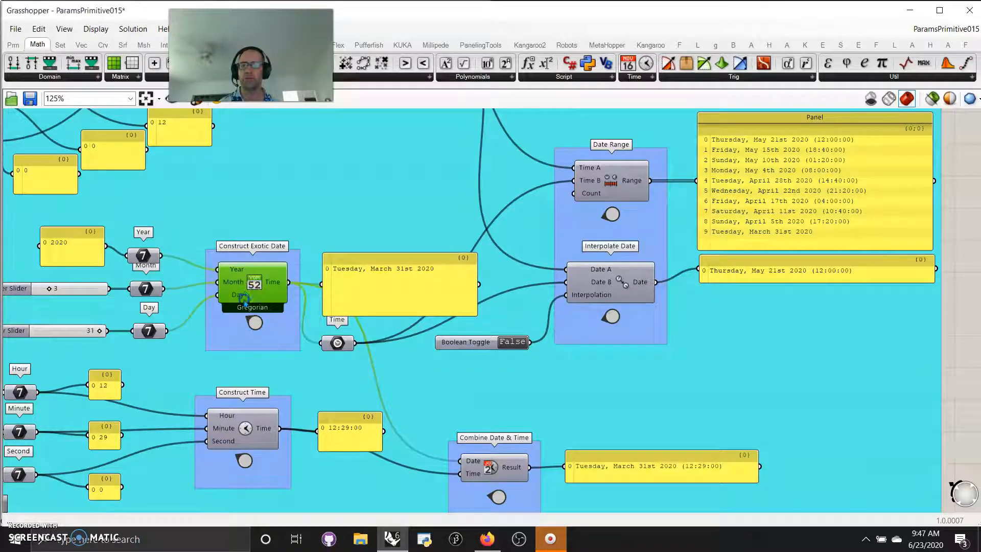
right_click(250, 287)
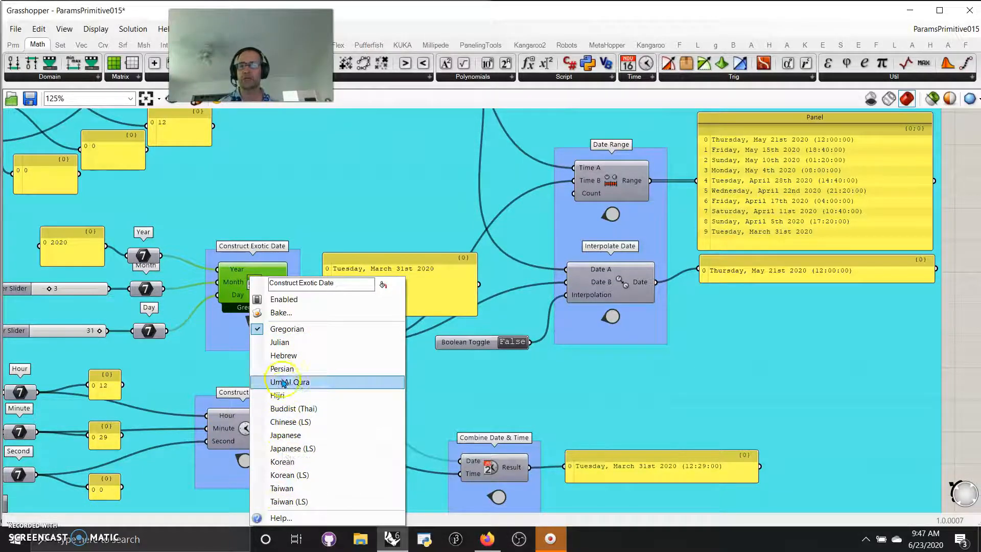
click(286, 421)
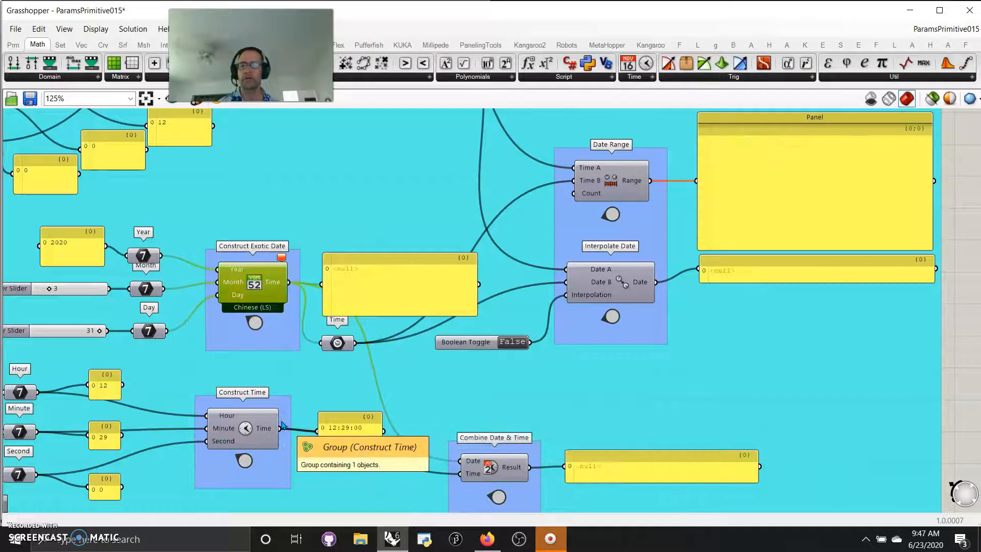
right_click(263, 261)
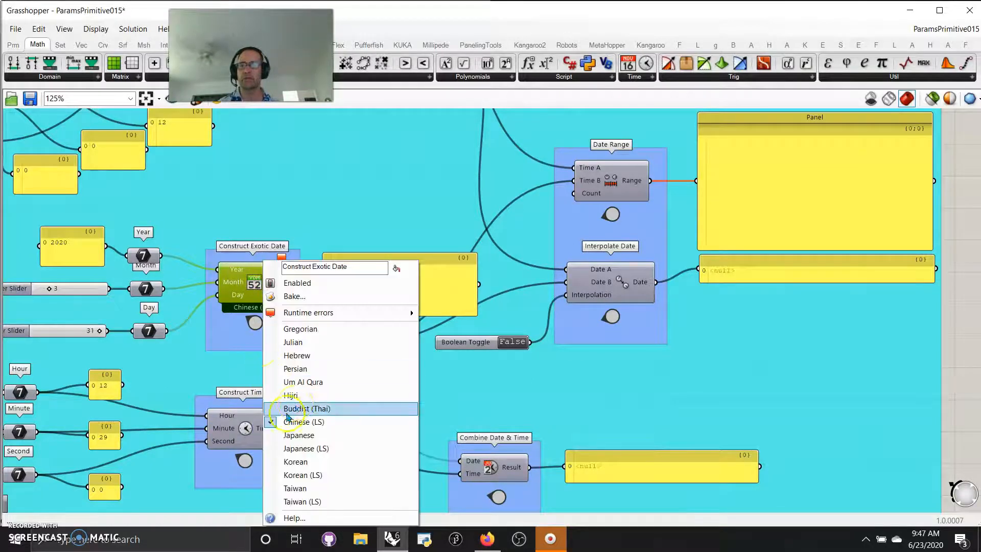
click(299, 328)
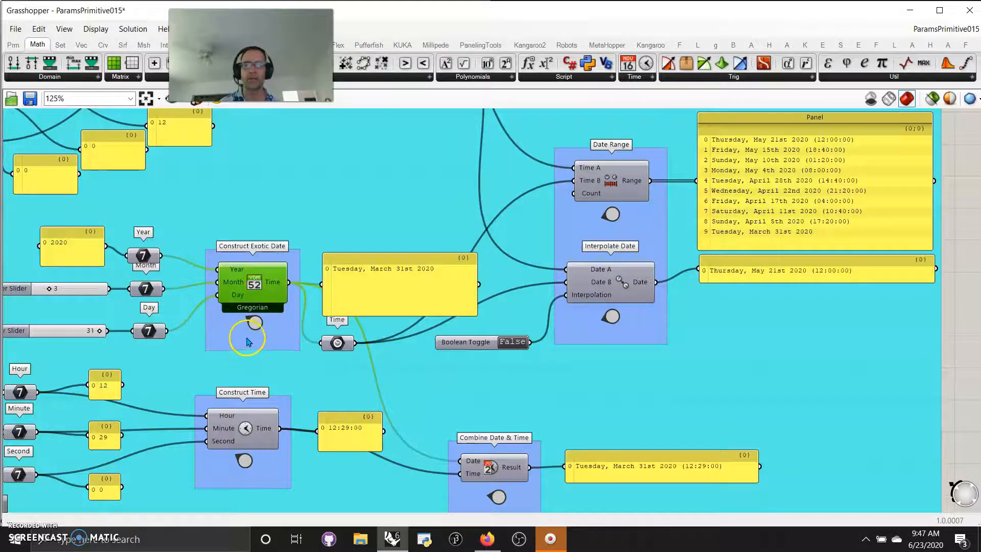
- Duplicate the Time parameter beside Construct Smooth Time and place the copy beside Construct Time, connected to its Time output
scroll(258, 345, down, 2)
mouse_move(256, 345)
right_down()
mouse_move(444, 324)
mouse_move(499, 328)
right_up()
mouse_move(317, 248)
right_down()
mouse_move(412, 313)
mouse_move(417, 356)
right_up()
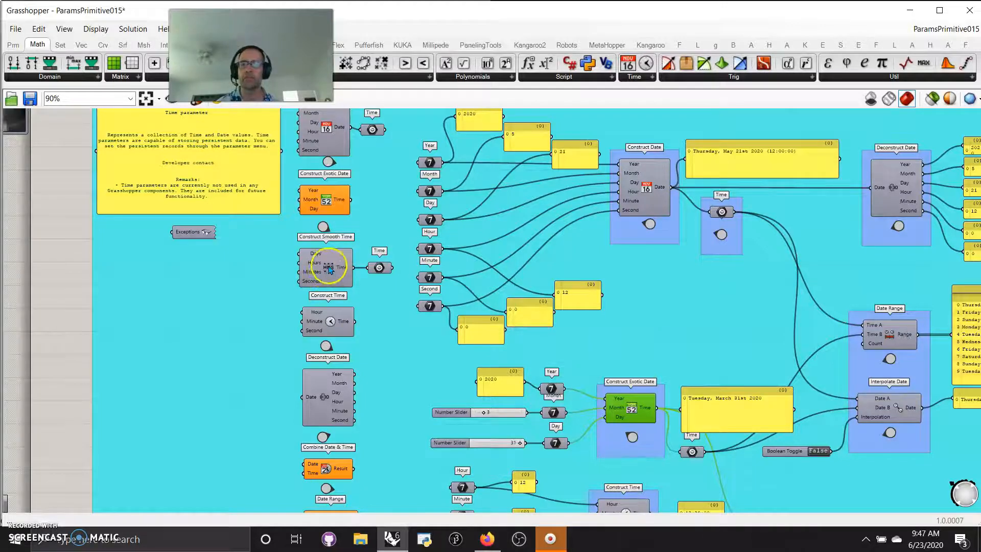
scroll(327, 266, up, 3)
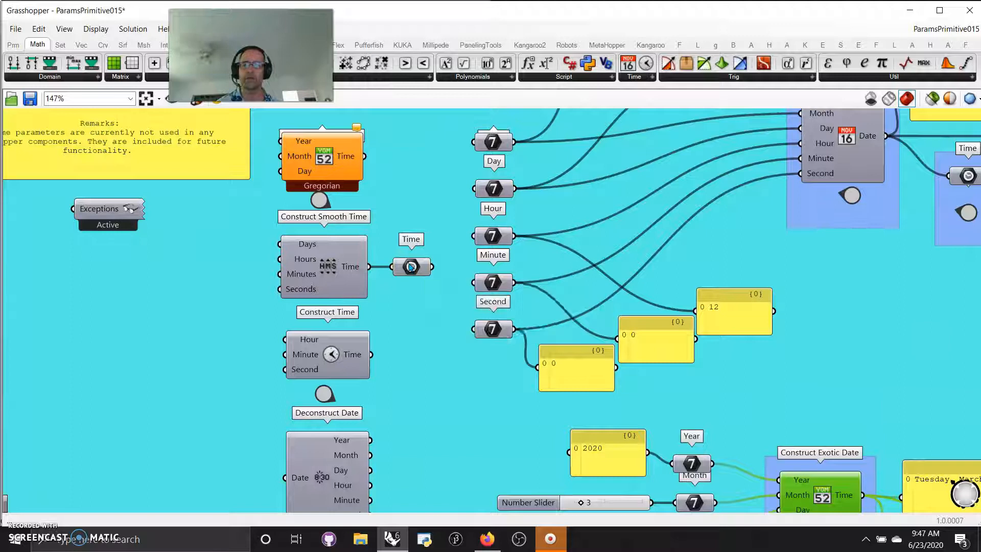
click(348, 318)
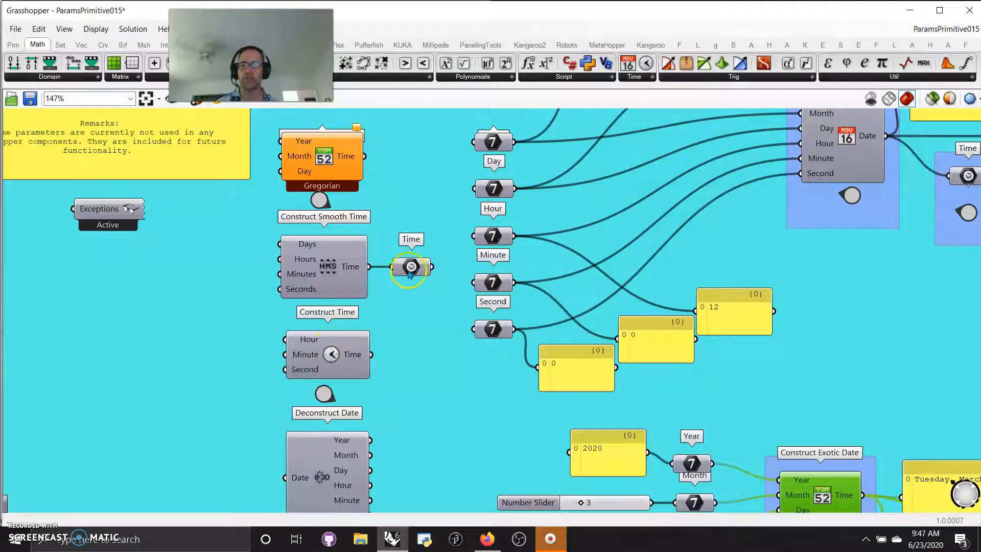
click(410, 274)
key(ctrl+c)
key(ctrl+v)
drag(399, 275, 398, 351)
mouse_move(417, 353)
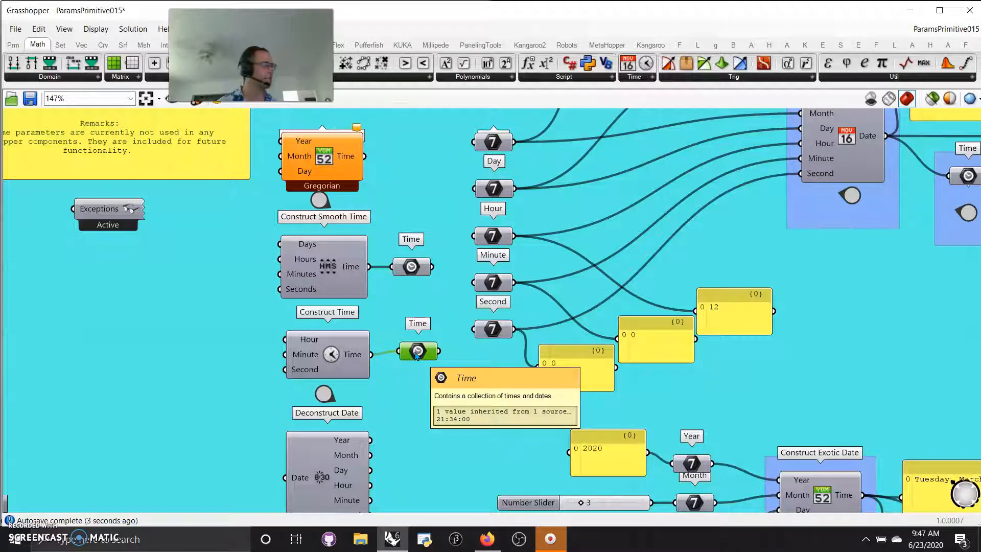
- Align the copied Time parameter horizontally with the Construct Time output
click(421, 358)
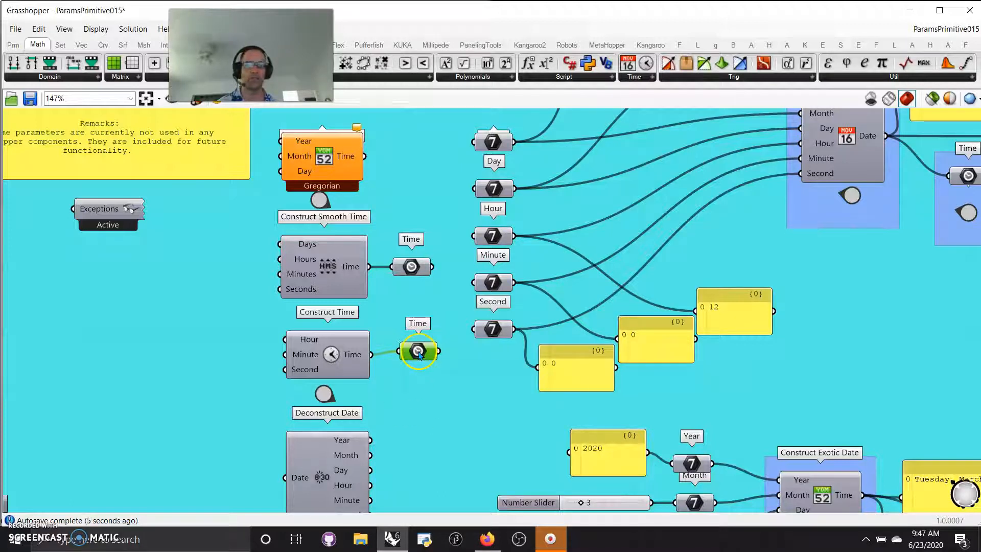
right_drag(400, 414, 396, 269)
click(340, 312)
click(416, 221)
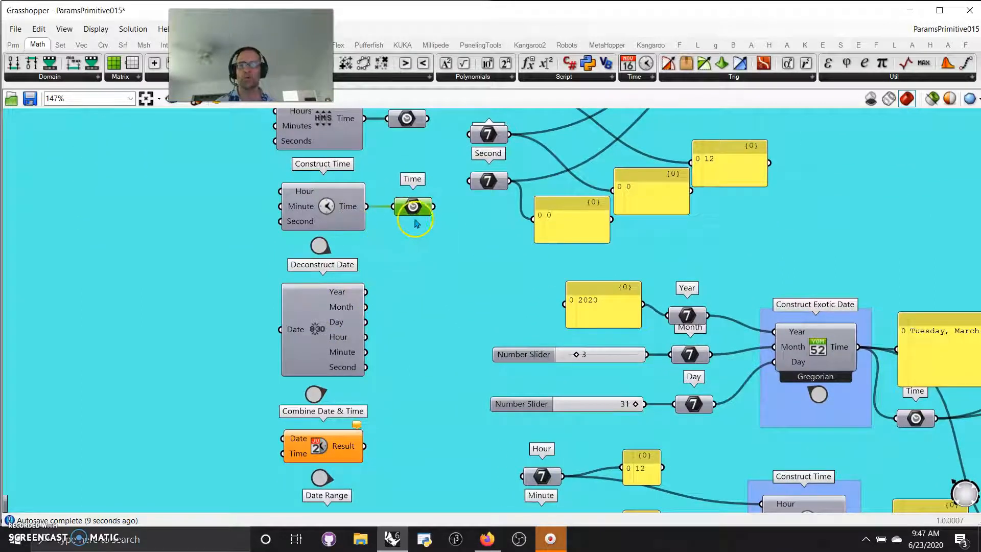
- Jump to the wired Construct Time example and review it together with the Combine Date & Time, Date Range and Interpolate Date components
click(320, 246)
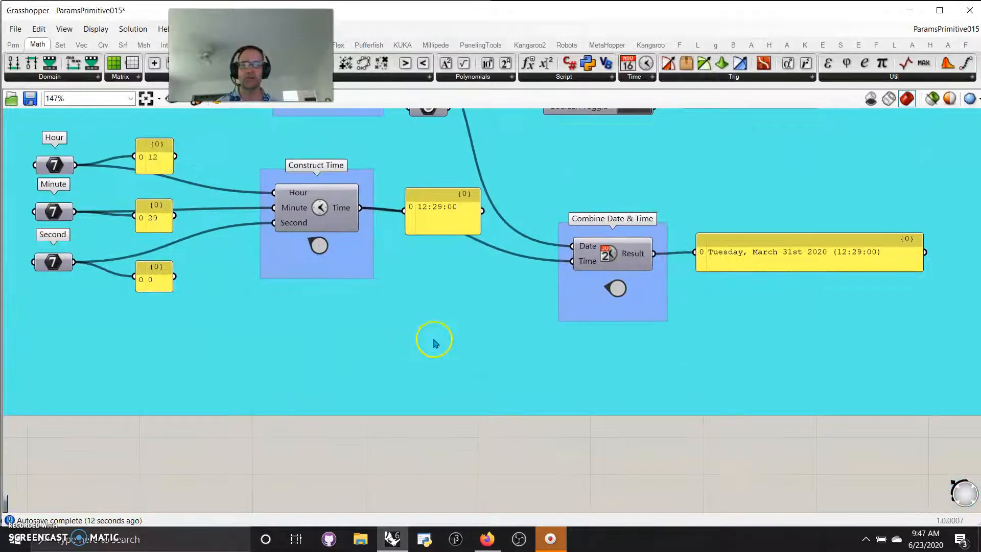
right_drag(237, 332, 365, 369)
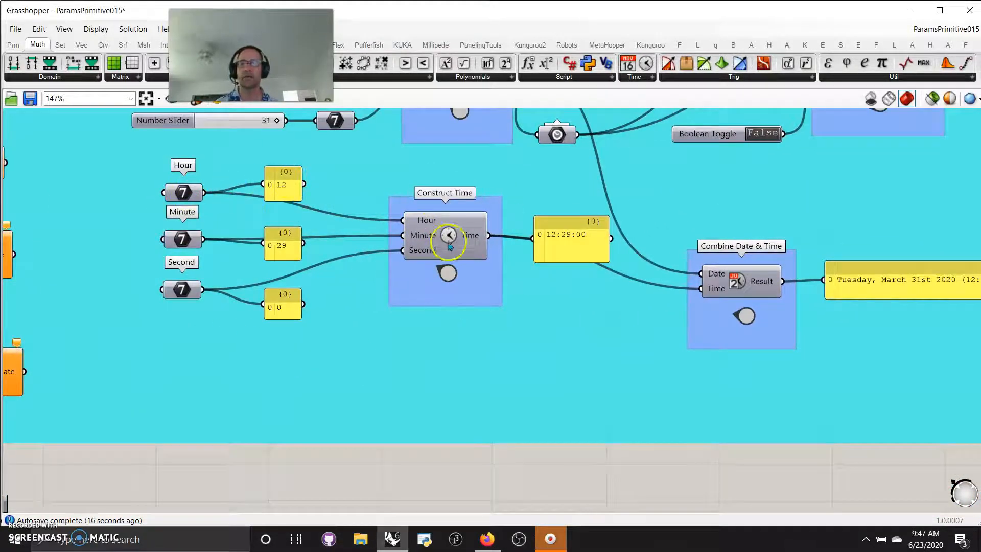
scroll(455, 253, down, 5)
right_drag(379, 325, 473, 441)
scroll(372, 330, up, 3)
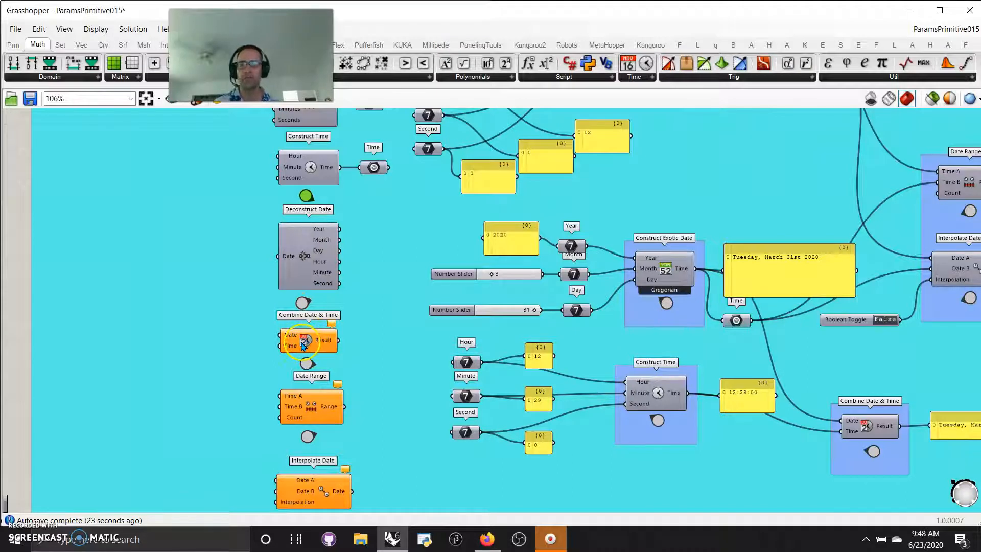
right_click(642, 381)
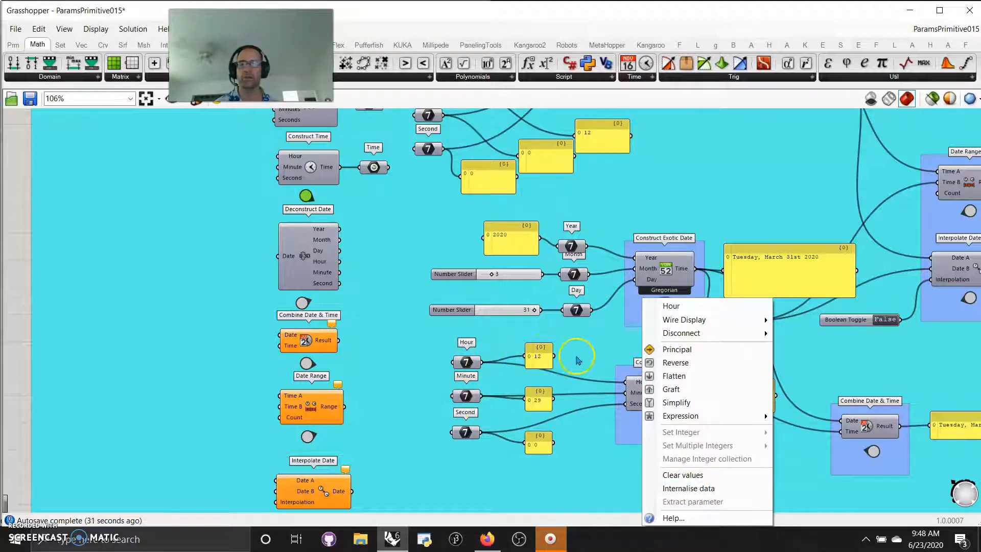
scroll(378, 349, down, 1)
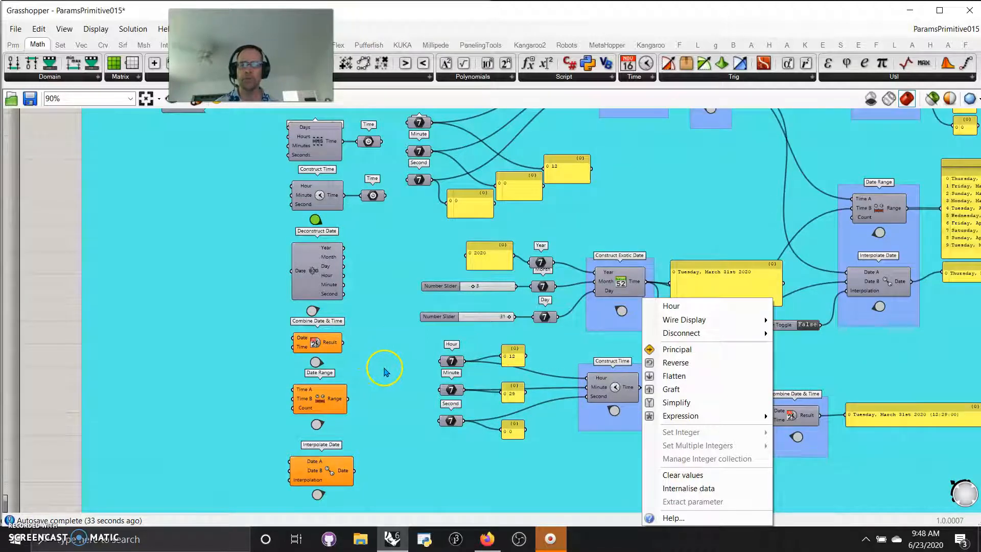
click(382, 368)
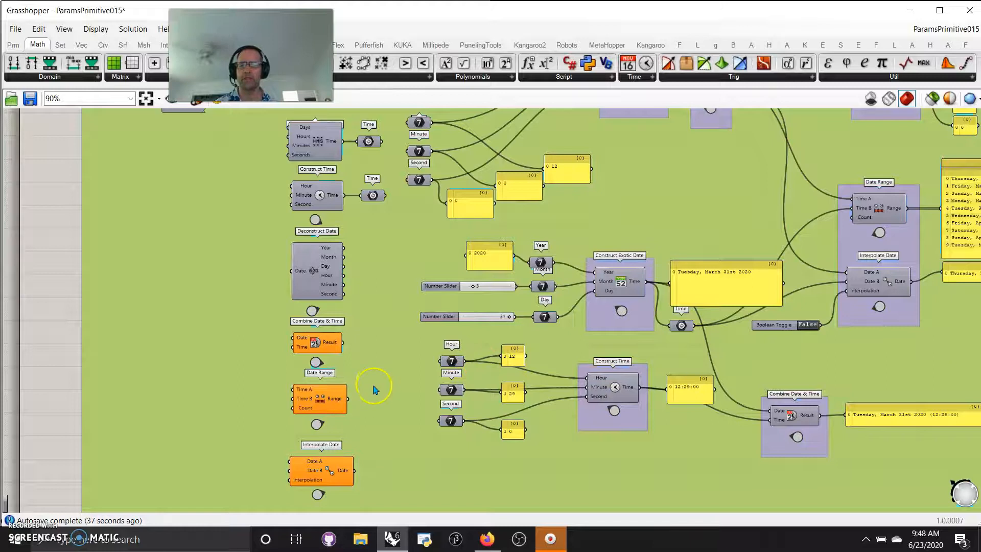
- Jump from the Combine Date & Time component to its wired example, review it, and return to the component column
scroll(375, 387, down, 2)
scroll(375, 385, up, 3)
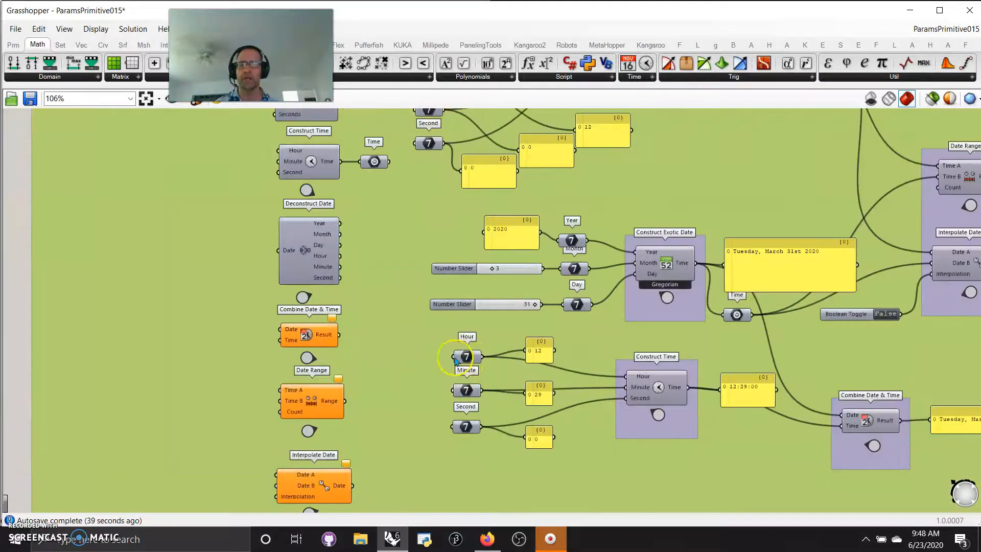
click(307, 359)
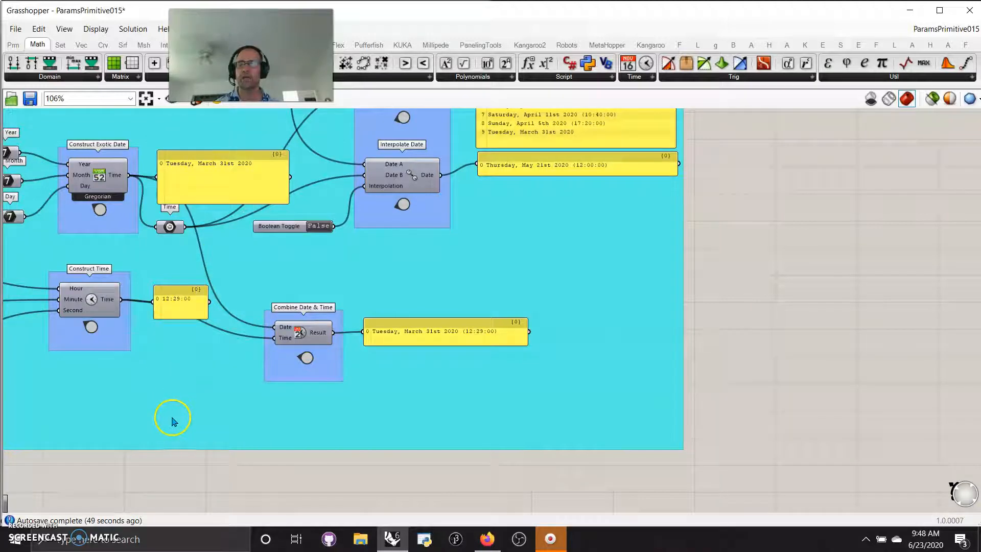
click(306, 358)
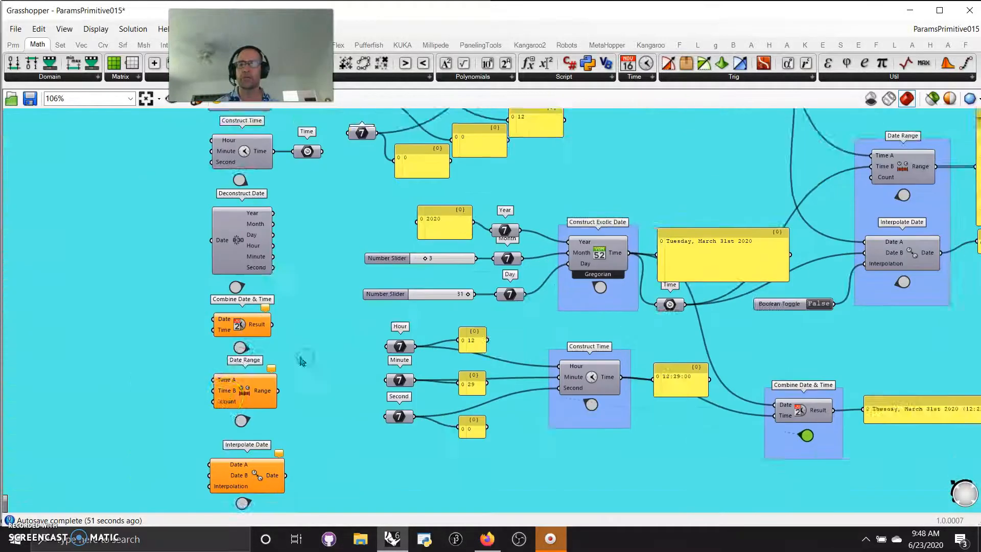
- Jump to the wired Date Range example and review its Time A and Time B inputs and the output panel
mouse_move(310, 431)
click(308, 432)
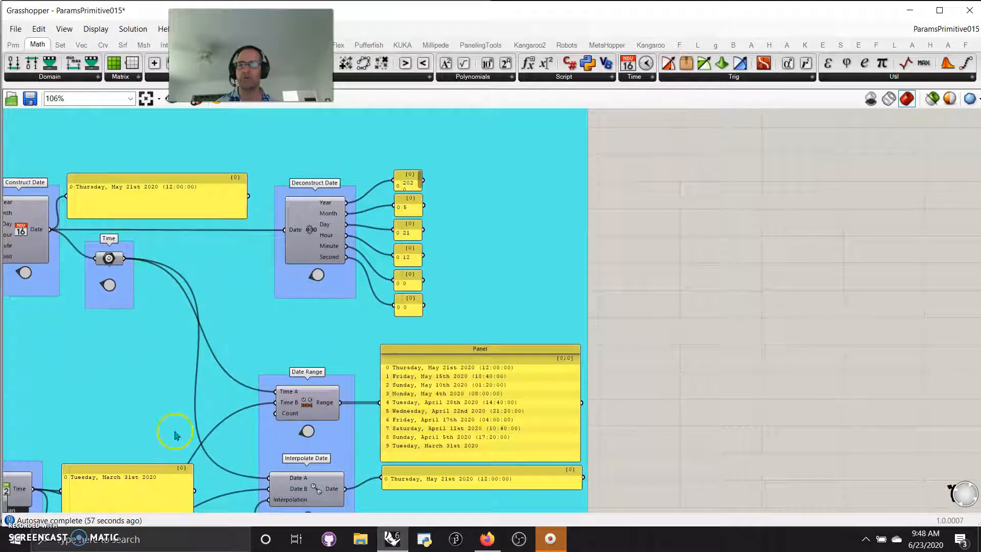
scroll(247, 431, down, 3)
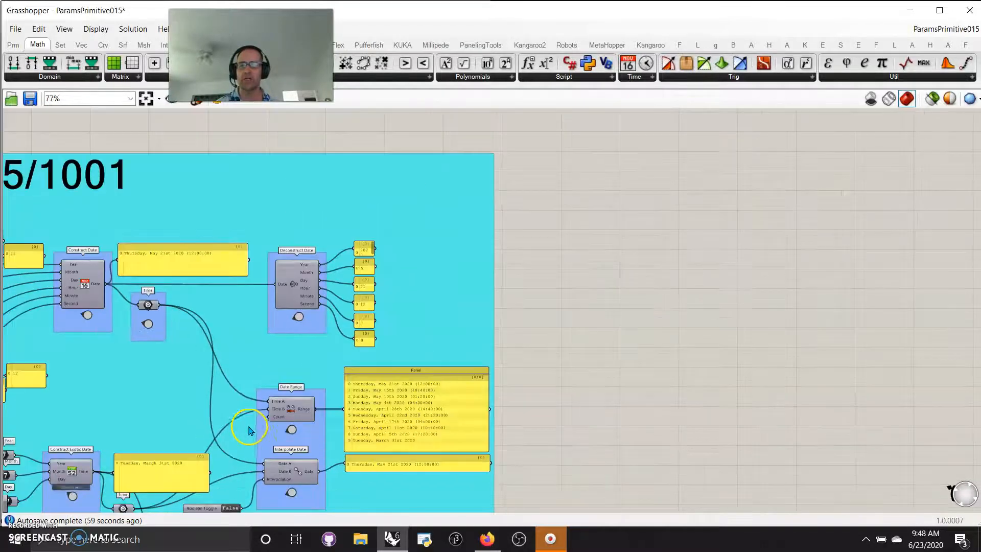
right_drag(228, 431, 525, 280)
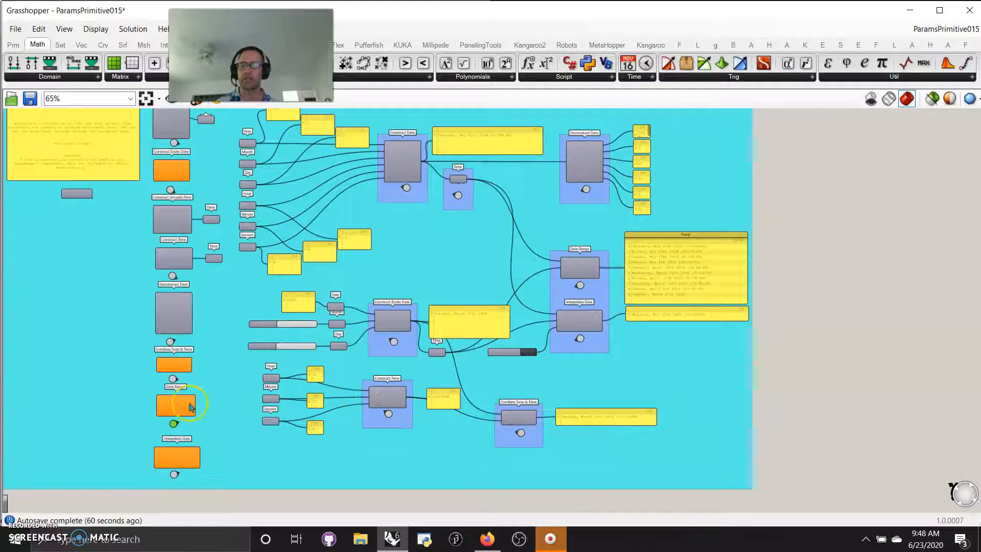
- Jump to the wired Interpolate Date example and toggle its Interpolation input repeatedly between True and False, ending on False
scroll(181, 409, down, 2)
scroll(181, 414, up, 5)
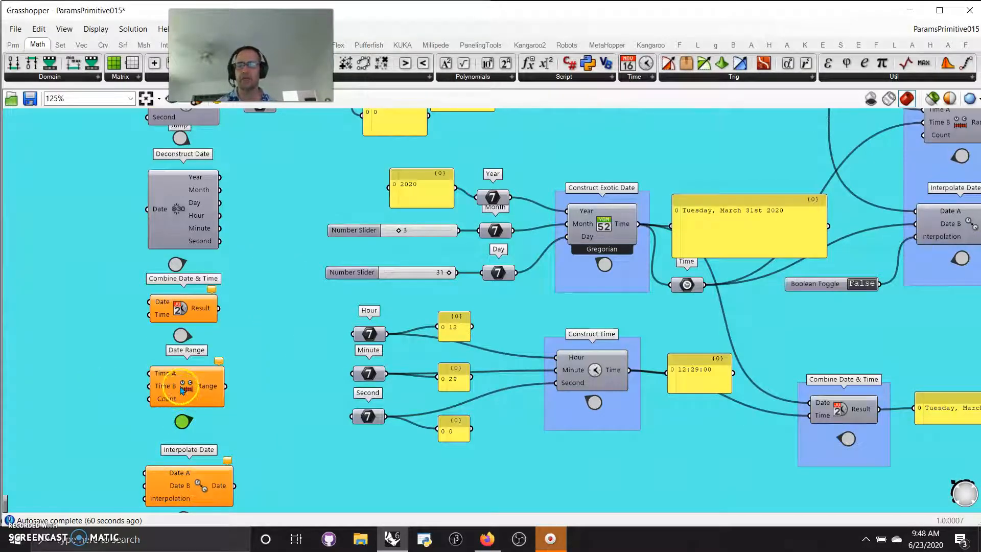
right_drag(208, 431, 215, 339)
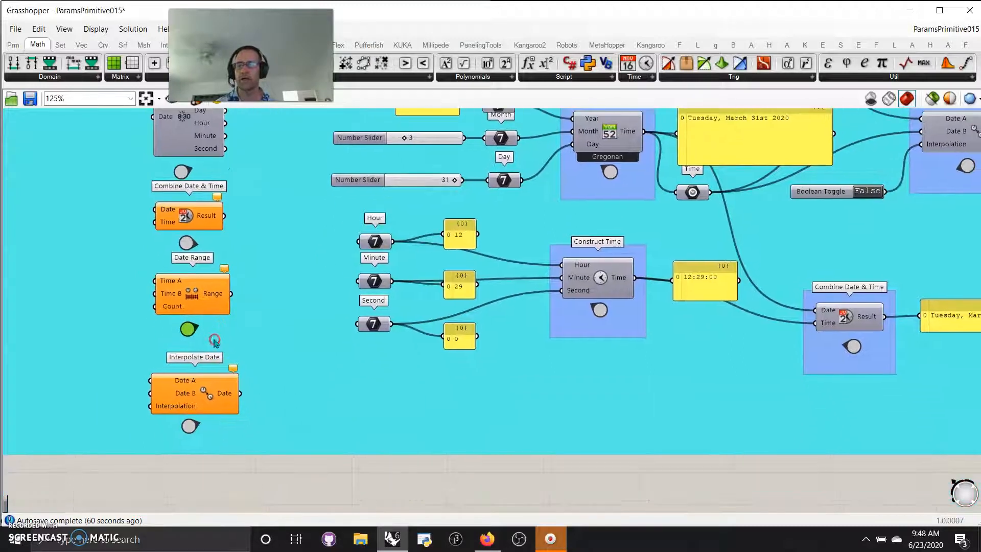
click(190, 425)
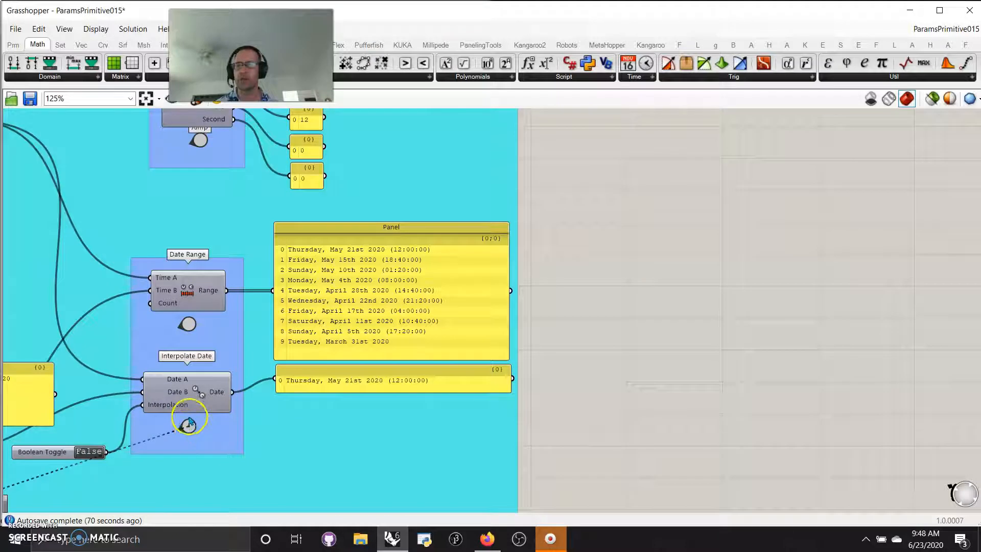
double_click(91, 453)
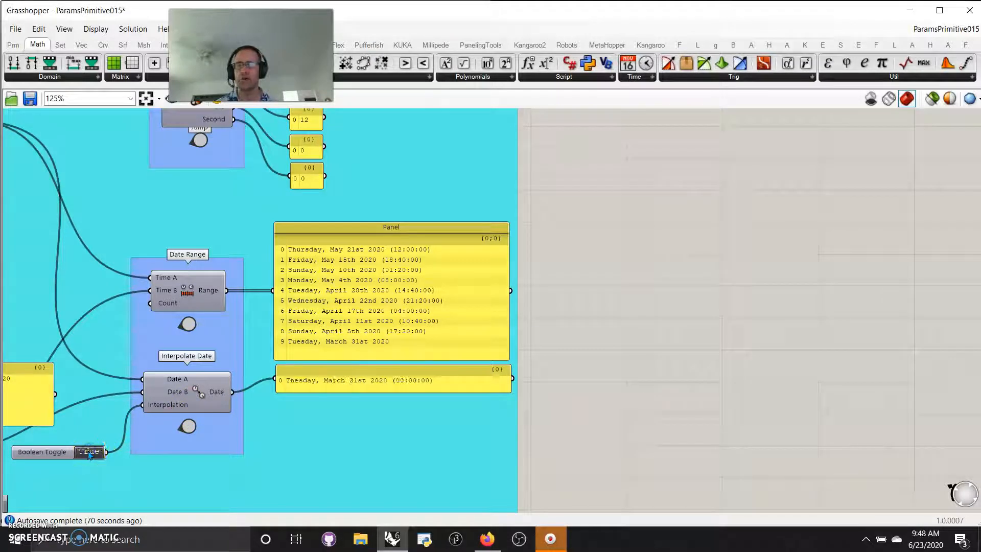
double_click(89, 453)
double_click(88, 453)
double_click(87, 452)
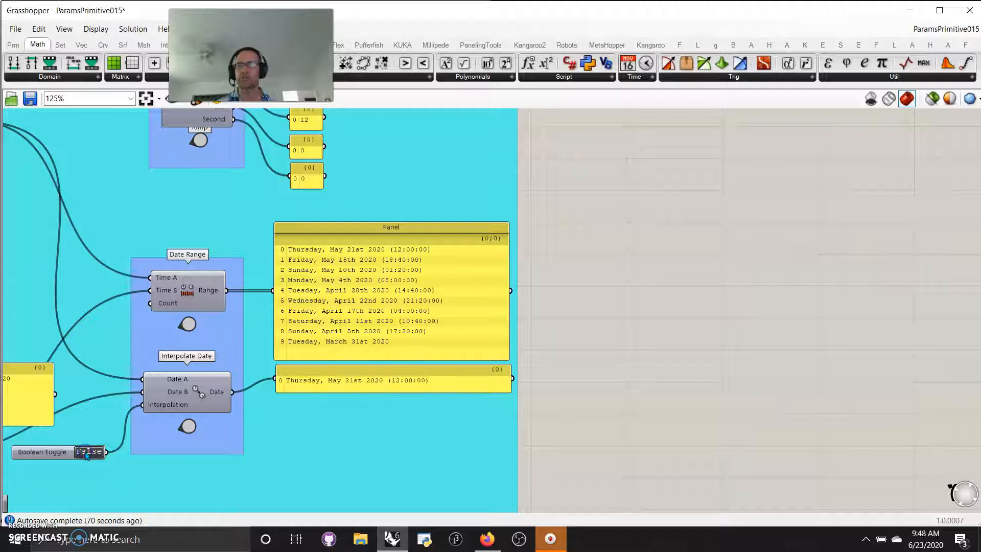
- Open the help for the Interpolate Date component, read its input and output descriptions beside the definition, and close it
right_click(194, 394)
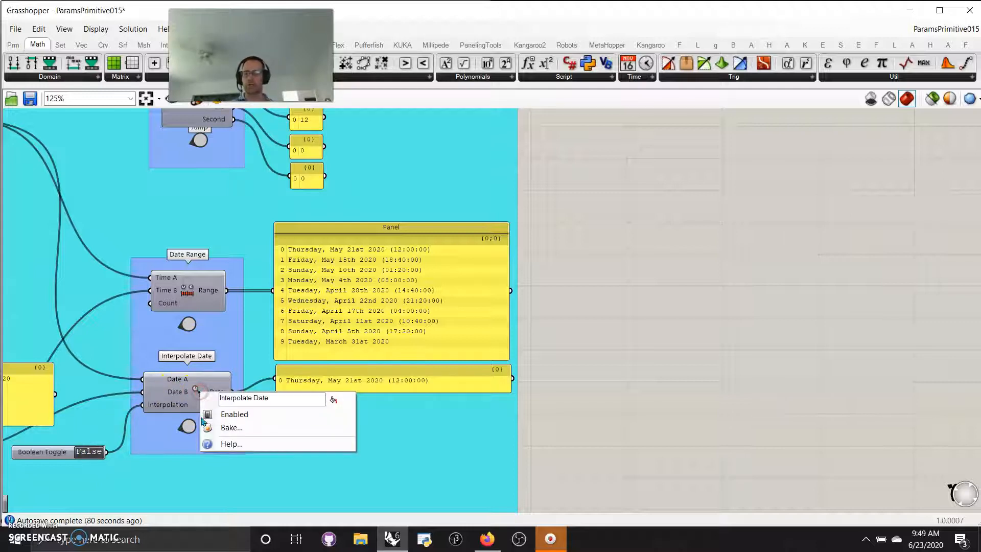
click(229, 444)
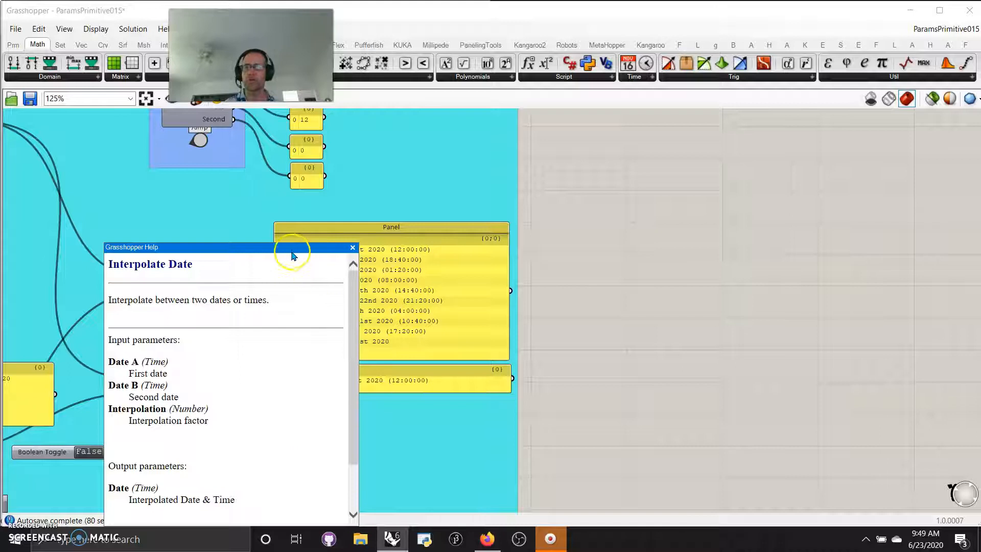
drag(290, 248, 753, 103)
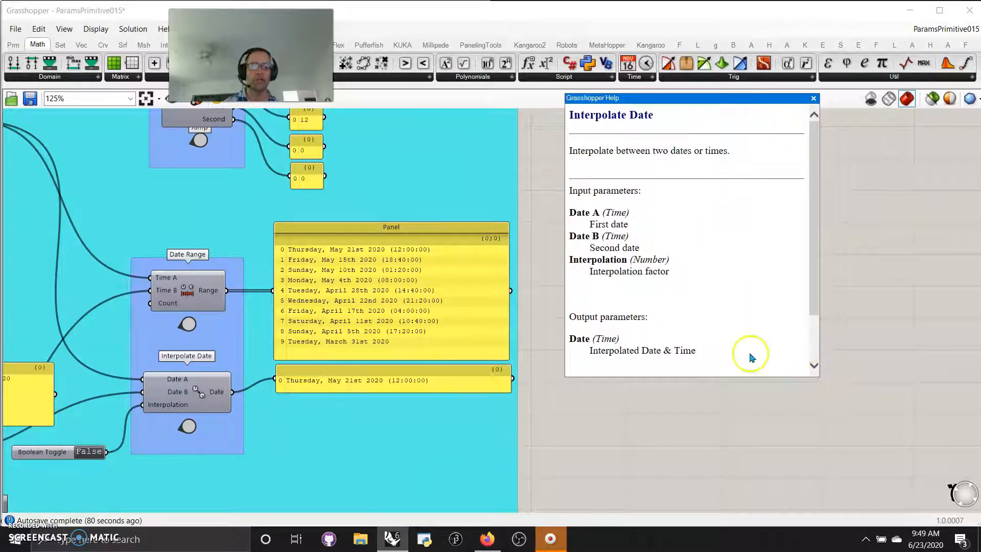
click(813, 98)
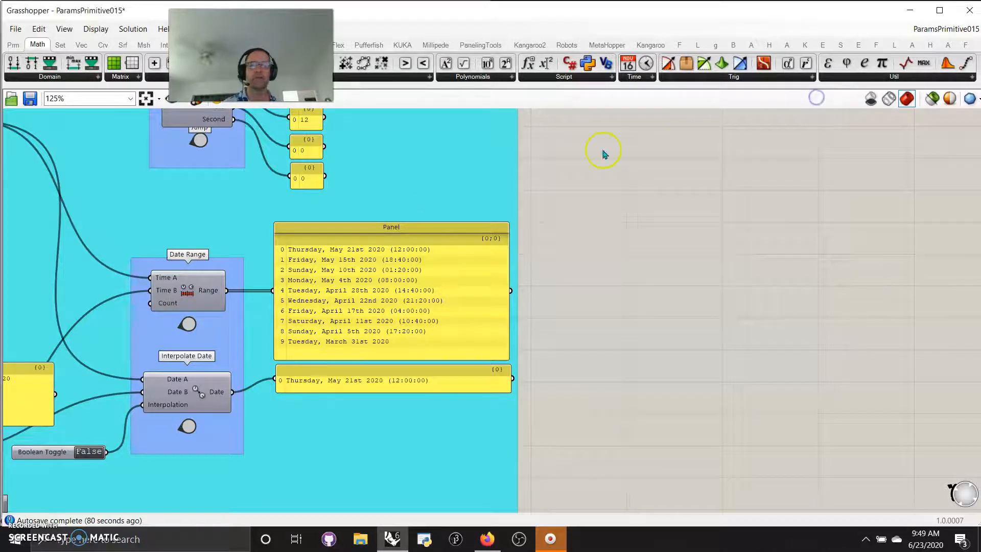
- Arrange the loose Data, Data Path and File Path parameters below the main group into one vertical column
scroll(374, 253, down, 5)
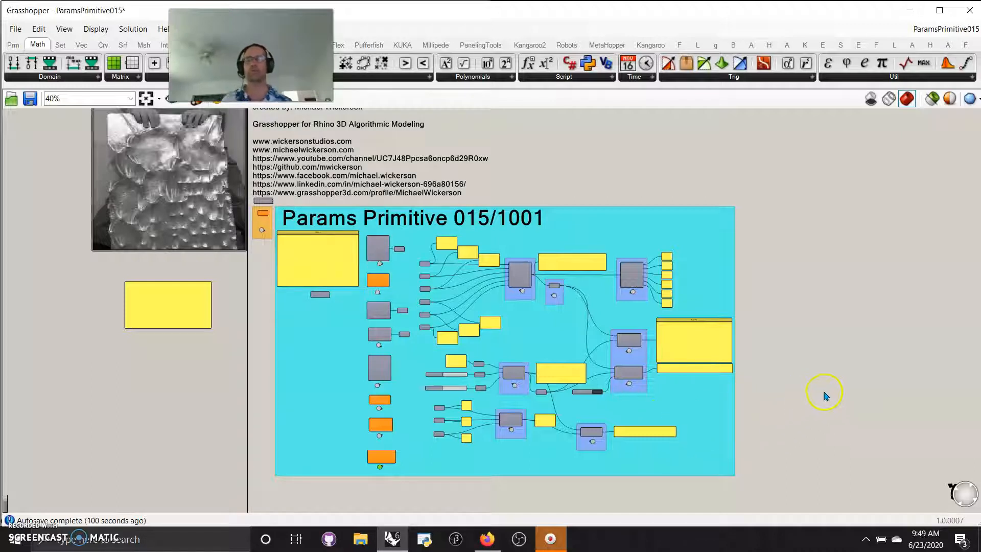
scroll(450, 384, up, 2)
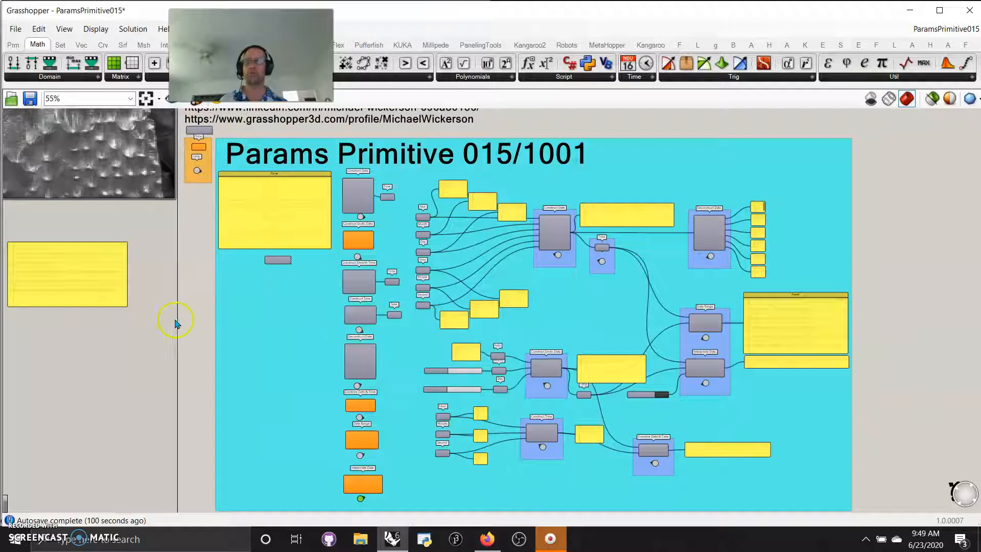
right_drag(170, 430, 232, 116)
right_drag(263, 401, 391, 332)
scroll(327, 225, up, 2)
scroll(329, 232, up, 5)
click(381, 252)
drag(382, 255, 324, 217)
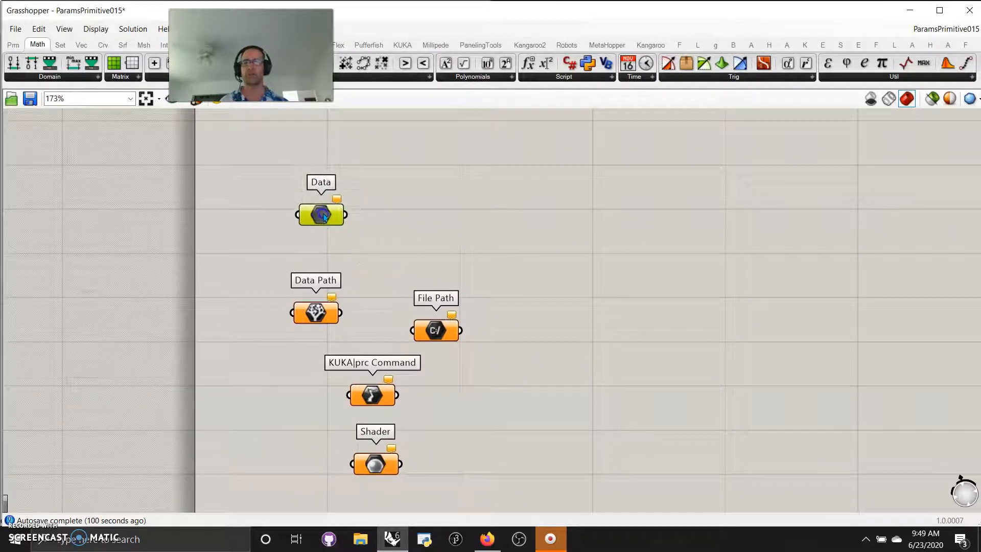
drag(317, 312, 323, 268)
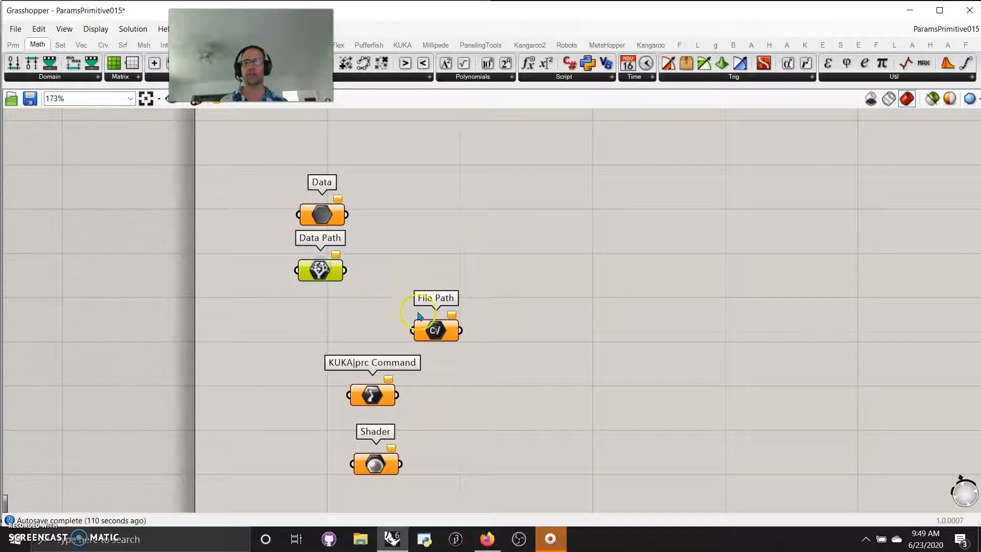
drag(433, 333, 323, 329)
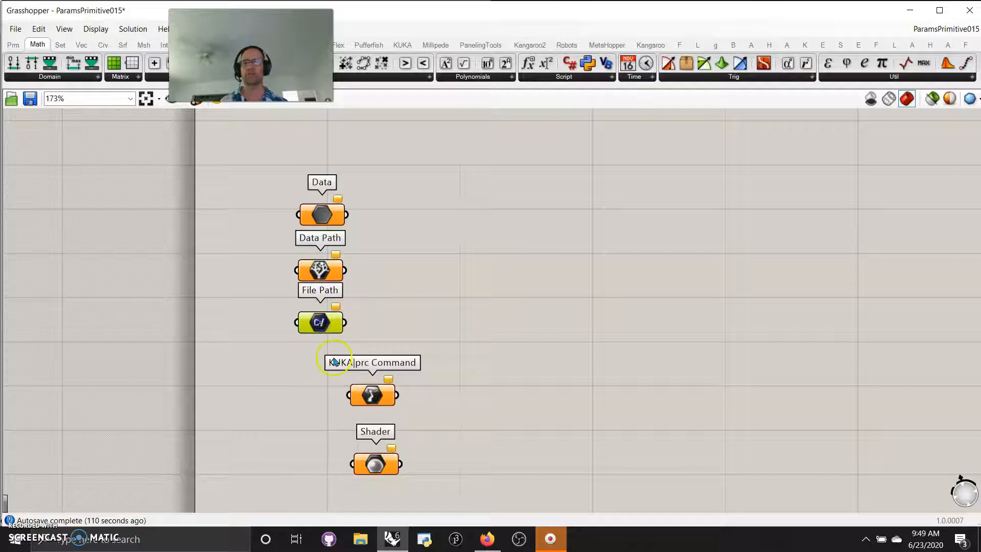
- Move the KUKA|prc Command and Shader parameters into a separate column to the right and lower File Path slightly
drag(369, 404, 504, 377)
drag(369, 474, 492, 435)
drag(341, 366, 320, 346)
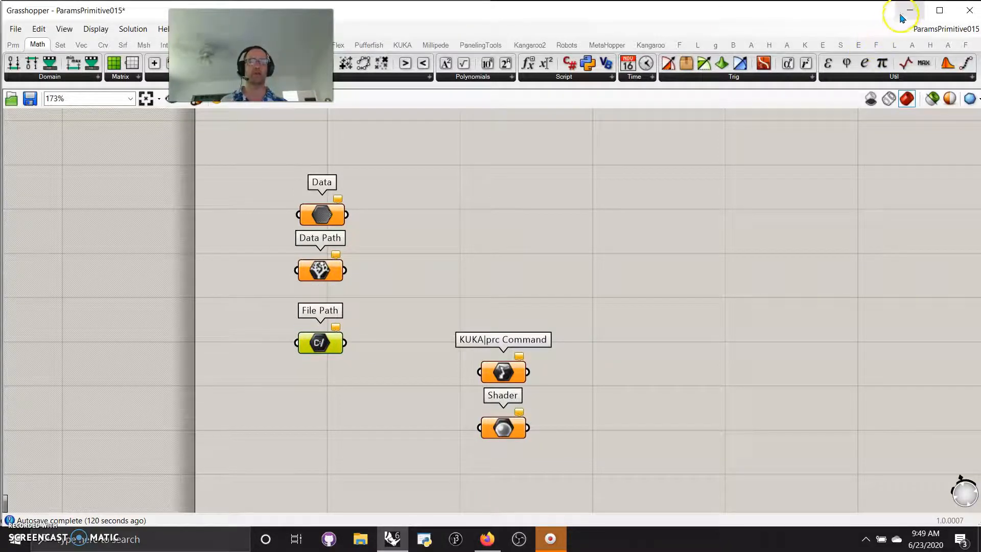
- Move the five loose parameters above the Params Primitive 015/1001 group, beside the header text, and view the entire document
scroll(628, 211, down, 3)
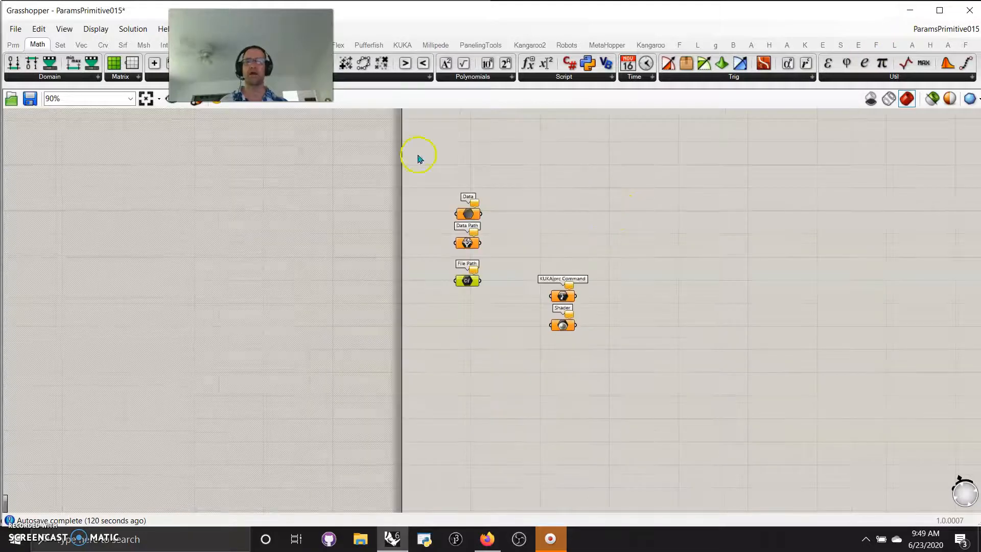
click(146, 98)
click(316, 269)
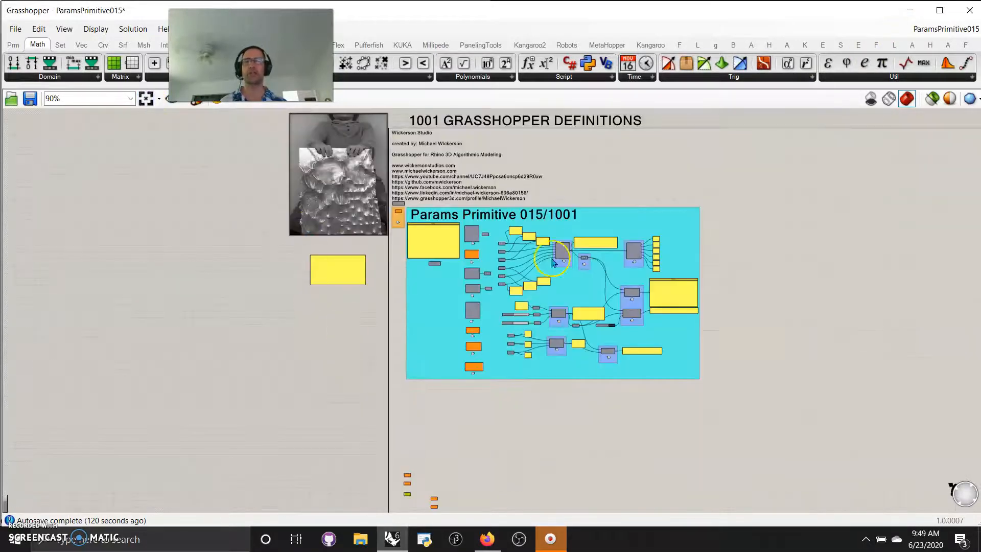
right_drag(465, 489, 457, 403)
drag(443, 447, 708, 139)
right_drag(707, 138, 663, 290)
drag(659, 284, 557, 211)
click(665, 232)
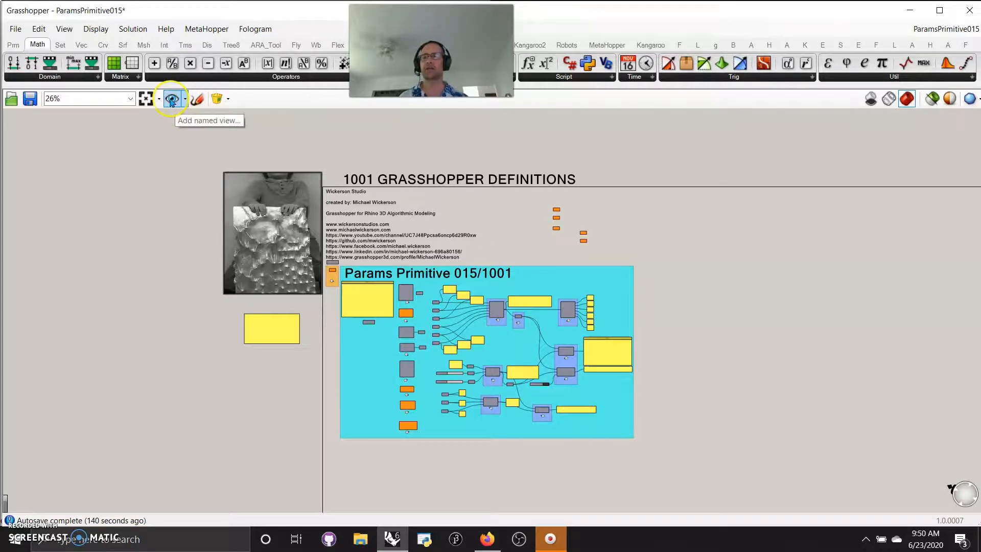
click(145, 98)
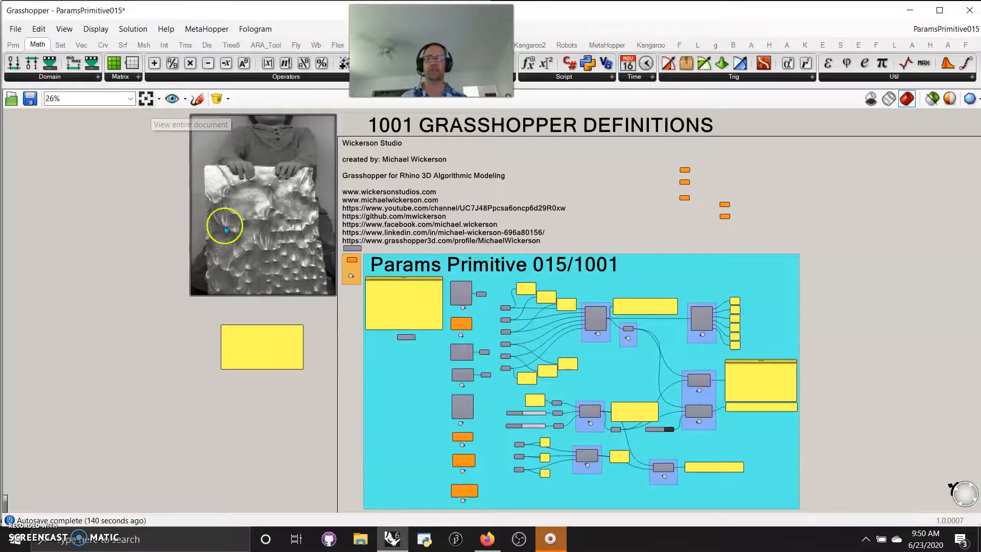